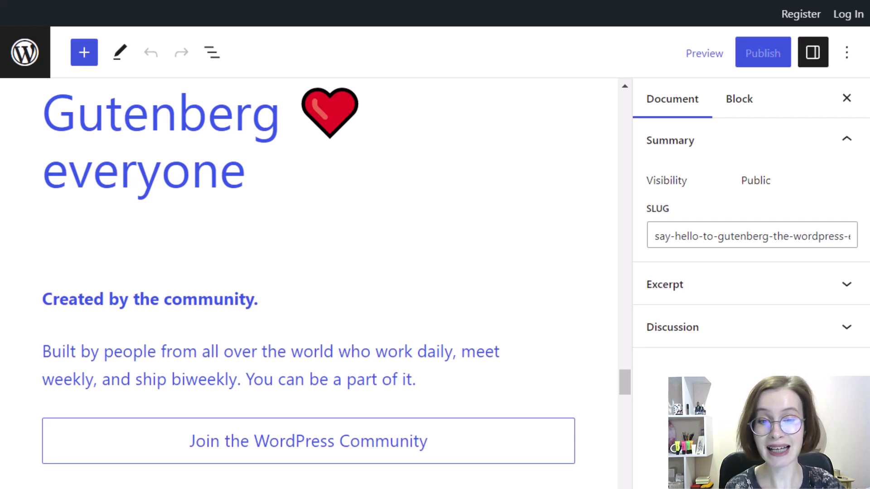
- Scroll the Document settings sidebar to show the Summary with Public visibility and the post slug
{"action": "left_click_drag", "start_coordinate": [625, 382], "coordinate": [621, 352]}
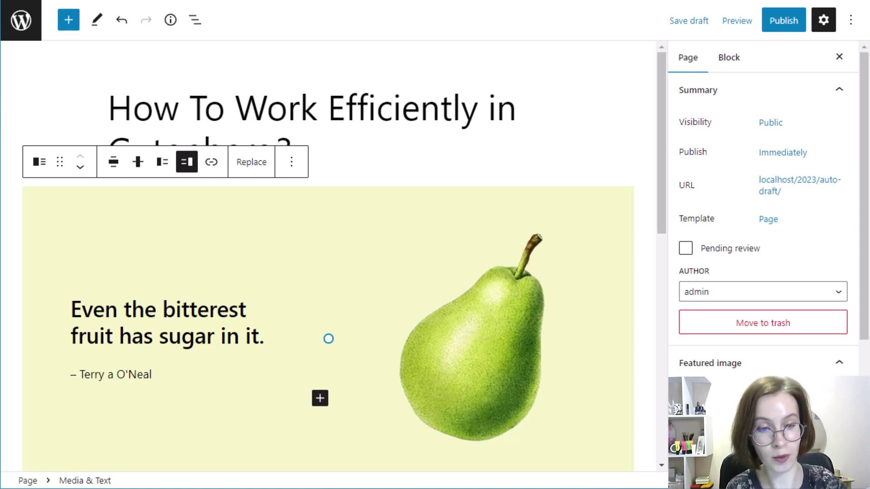
- Insert a Heading block above the pear quote block and paste 'How Does WordPress Gutenberg Editor Work?'
{"action": "left_click", "coordinate": [69, 23]}
{"action": "left_click", "coordinate": [117, 180]}
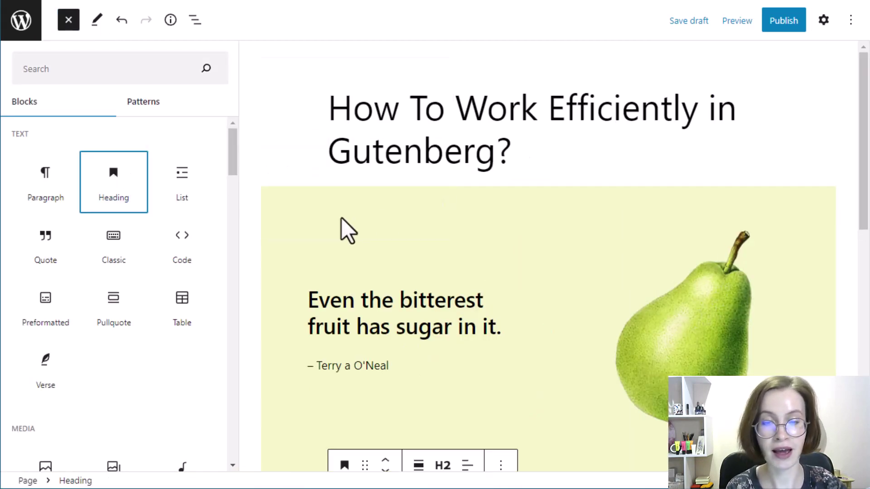
{"action": "left_click", "coordinate": [68, 20]}
{"action": "scroll", "coordinate": [724, 166], "scroll_direction": "down", "scroll_amount": 5}
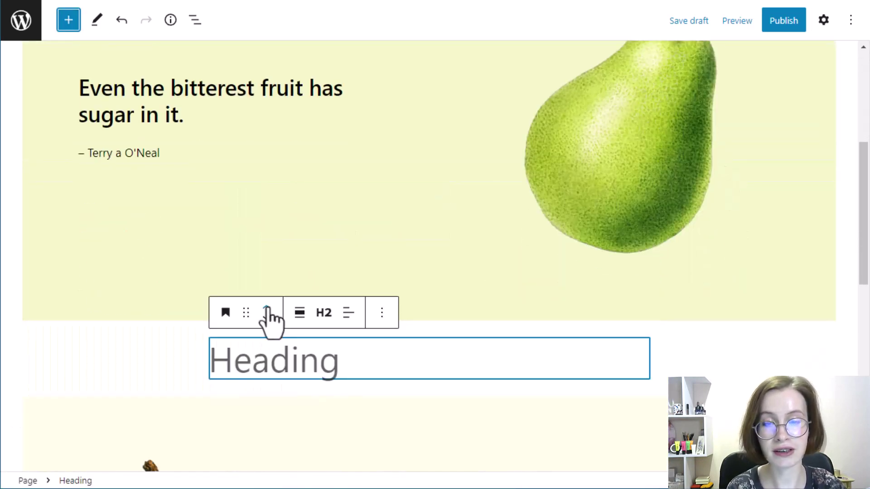
{"action": "left_click", "coordinate": [266, 307]}
{"action": "right_click", "coordinate": [270, 216]}
{"action": "left_click", "coordinate": [281, 316]}
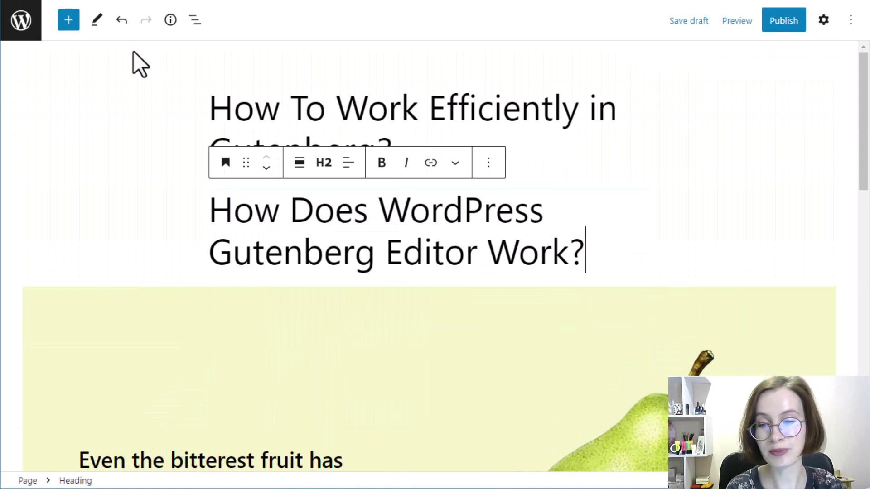
- Switch Tools to Select mode and back to Edit, then undo and redo the heading text
{"action": "left_click", "coordinate": [95, 25]}
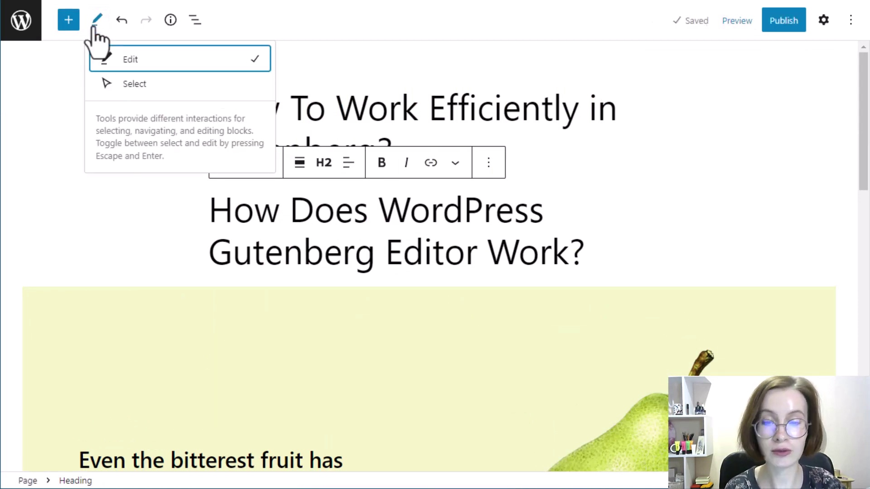
{"action": "left_click", "coordinate": [132, 85]}
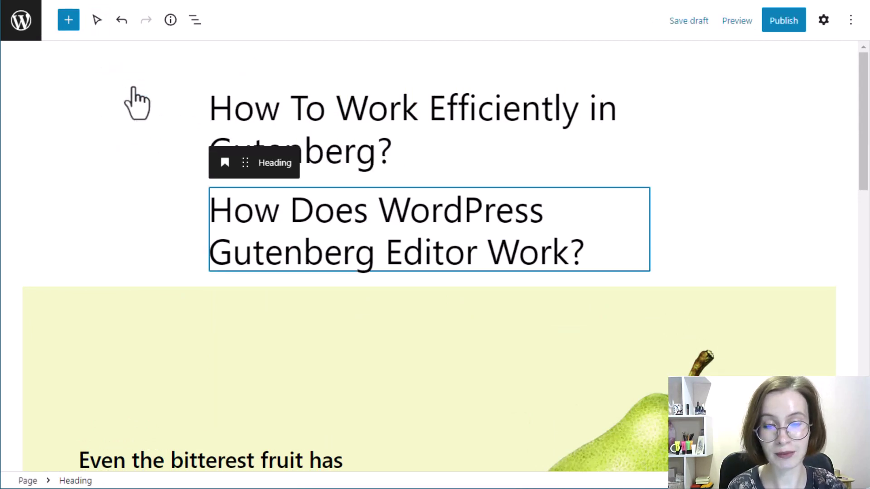
{"action": "left_click", "coordinate": [101, 25]}
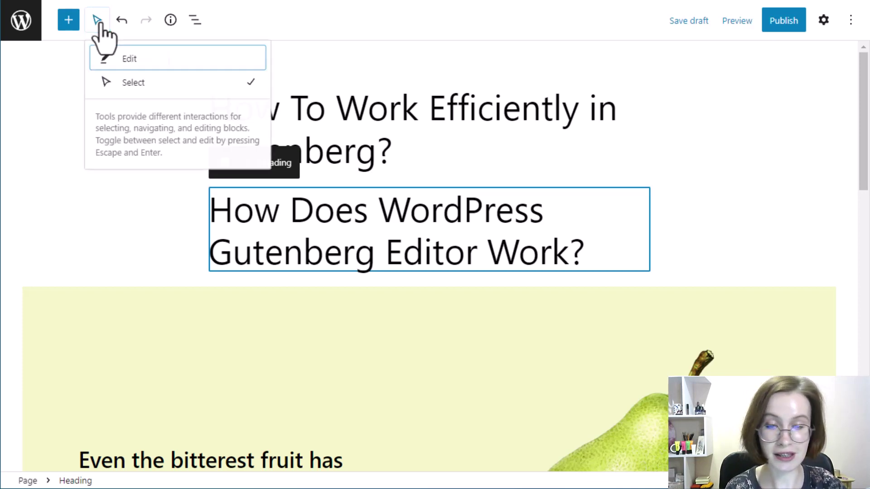
{"action": "left_click", "coordinate": [130, 68]}
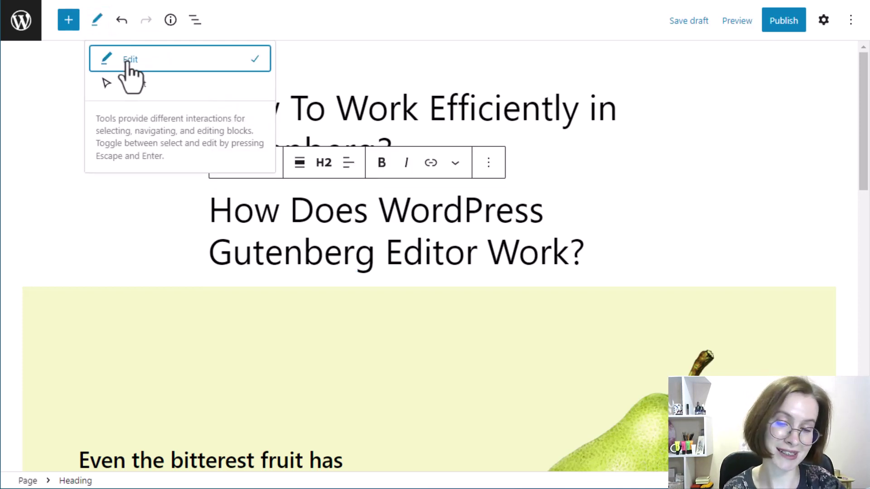
{"action": "left_click", "coordinate": [295, 52]}
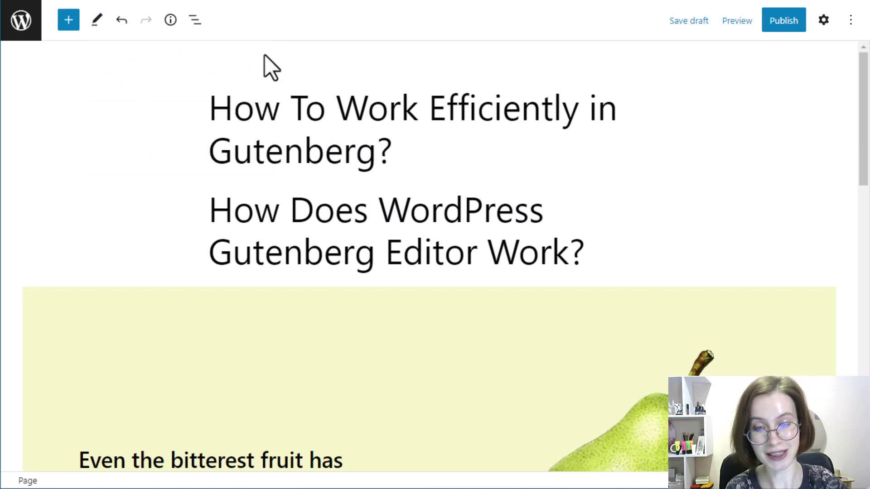
{"action": "left_click", "coordinate": [121, 21]}
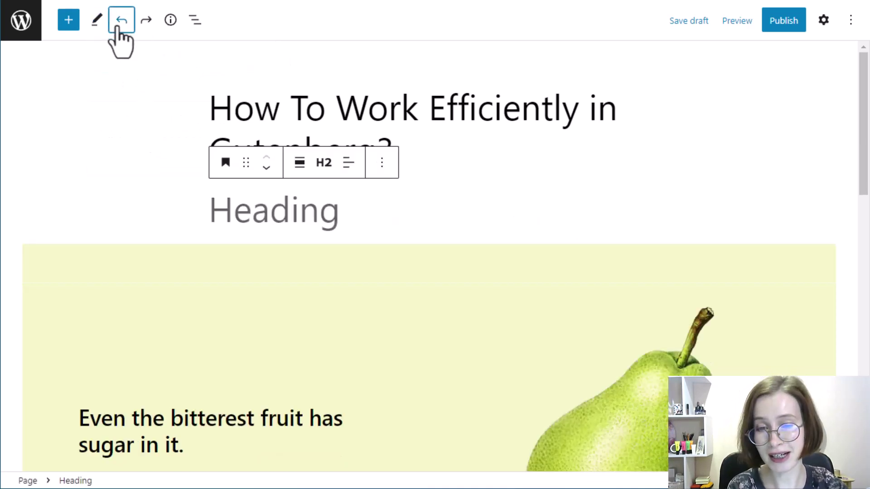
{"action": "left_click", "coordinate": [143, 28]}
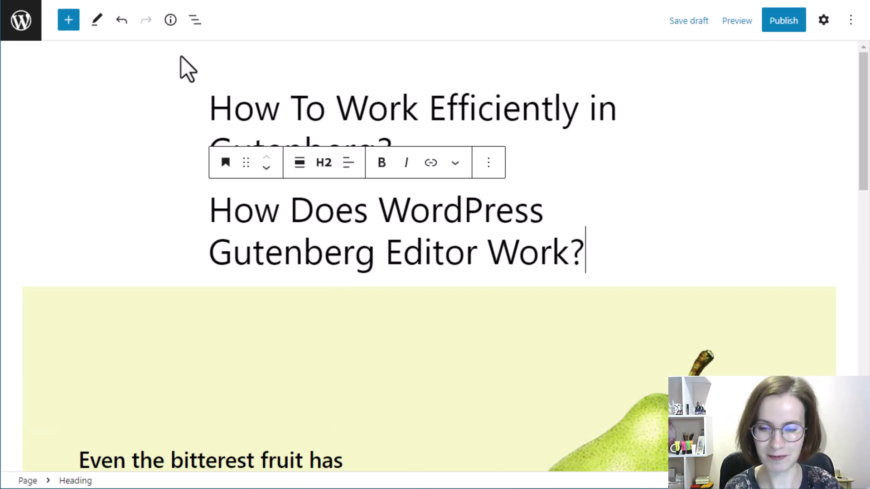
{"action": "left_click", "coordinate": [171, 20]}
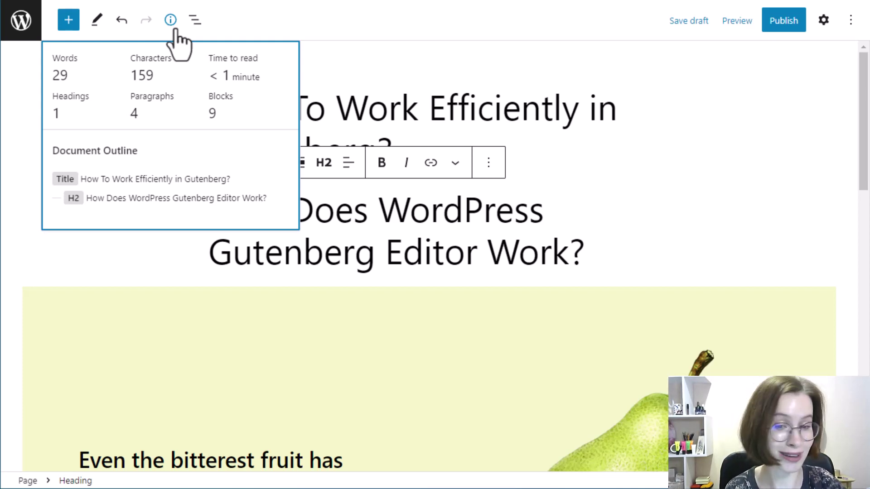
{"action": "left_click", "coordinate": [175, 29]}
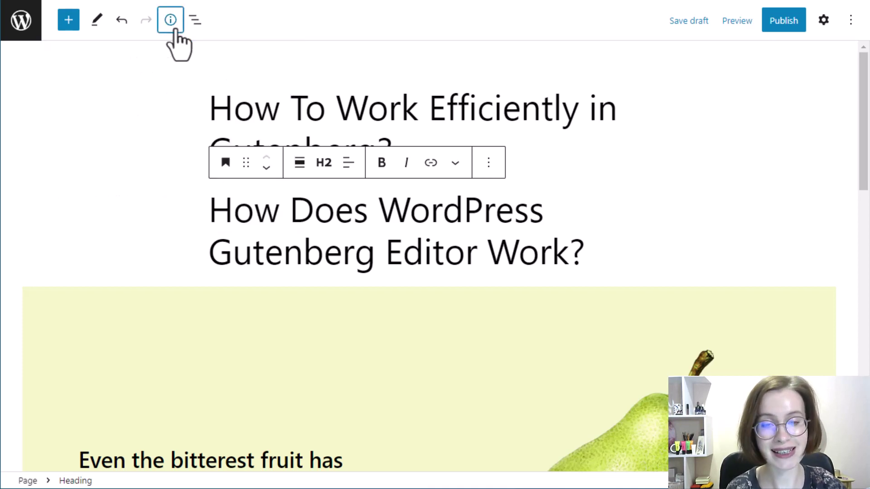
- Use List View to select the 'Even the bitterest fruit has sugar in it.' paragraph inside Media & Text > Group
{"action": "left_click", "coordinate": [196, 26]}
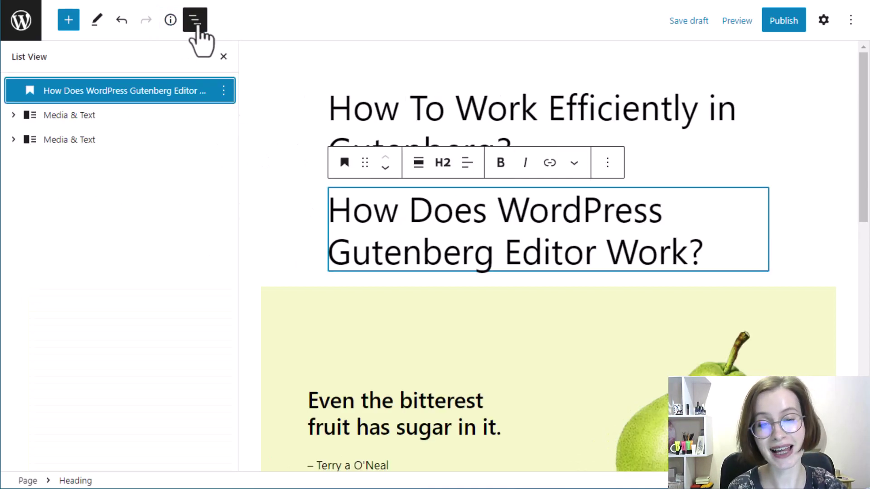
{"action": "left_click", "coordinate": [12, 116]}
{"action": "left_click", "coordinate": [29, 140]}
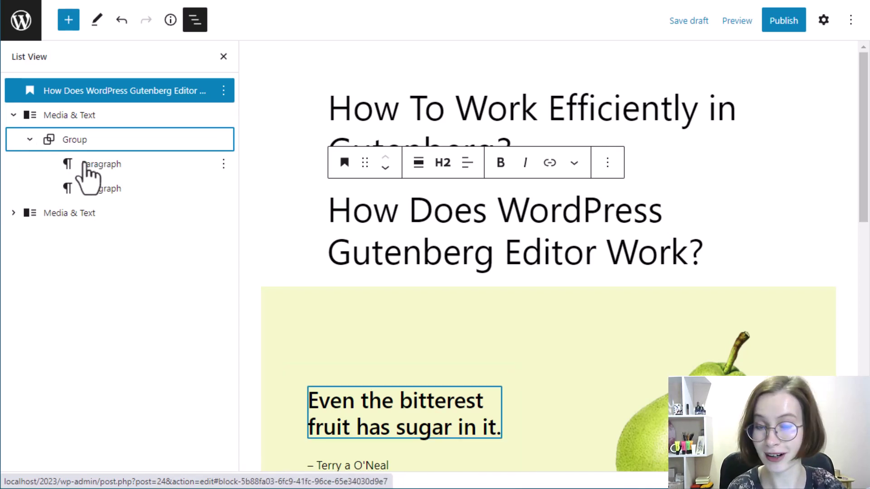
{"action": "left_click", "coordinate": [110, 170]}
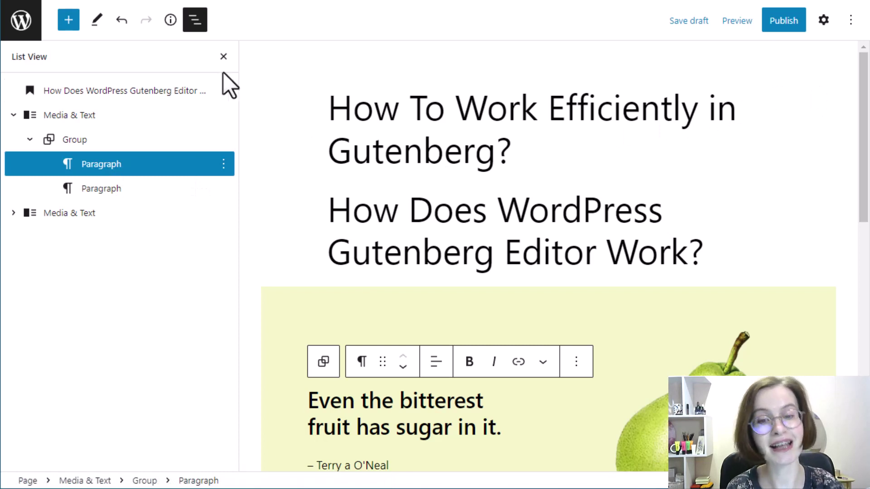
{"action": "left_click", "coordinate": [223, 56]}
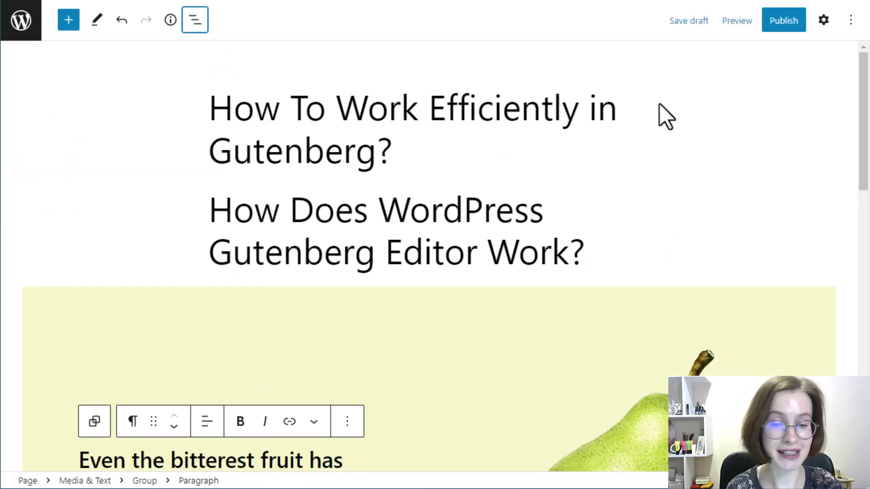
- Try the Top toolbar, Spotlight mode and Fullscreen view options, ending back in fullscreen
{"action": "left_click", "coordinate": [851, 20]}
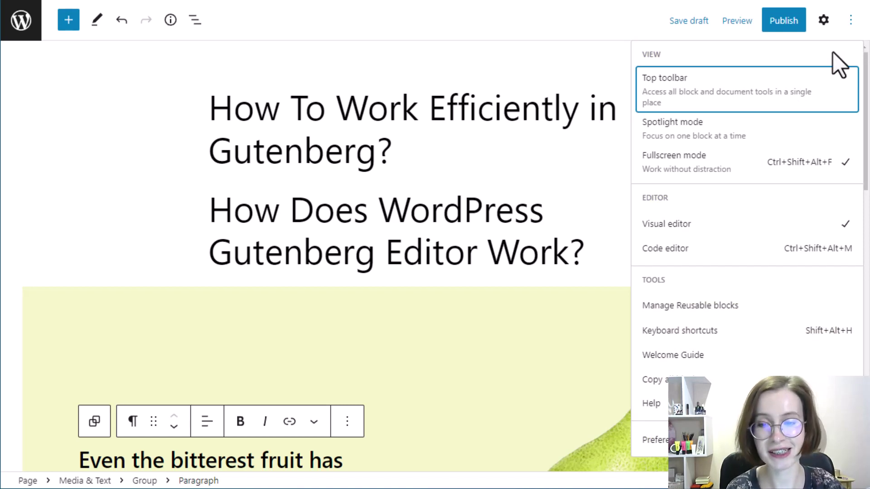
{"action": "left_click", "coordinate": [829, 117]}
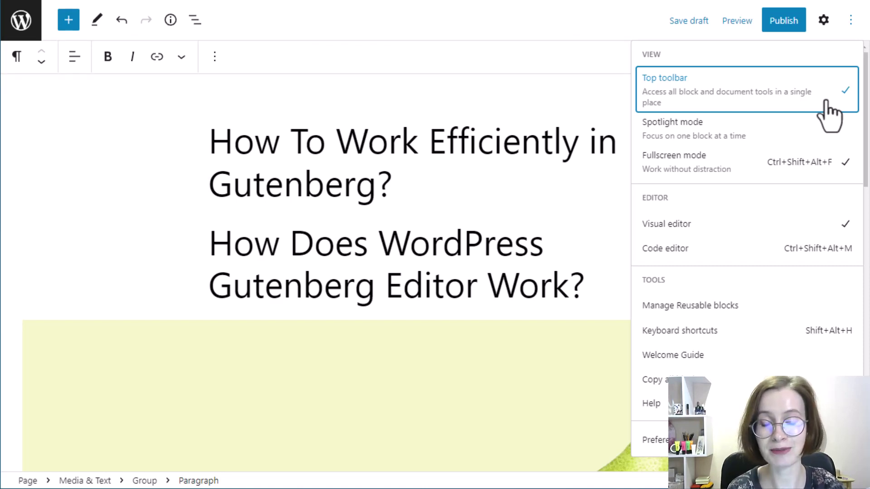
{"action": "left_click", "coordinate": [807, 136]}
{"action": "scroll", "coordinate": [606, 247], "scroll_direction": "down", "scroll_amount": 5}
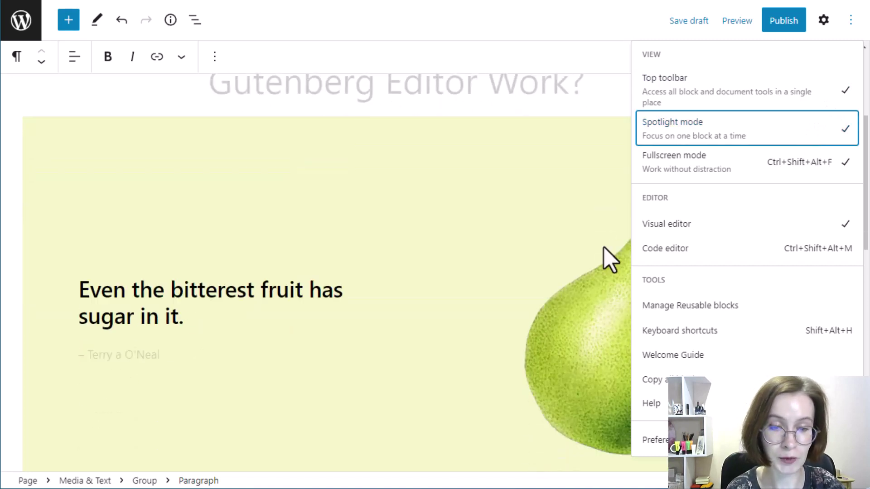
{"action": "scroll", "coordinate": [605, 247], "scroll_direction": "down", "scroll_amount": 2}
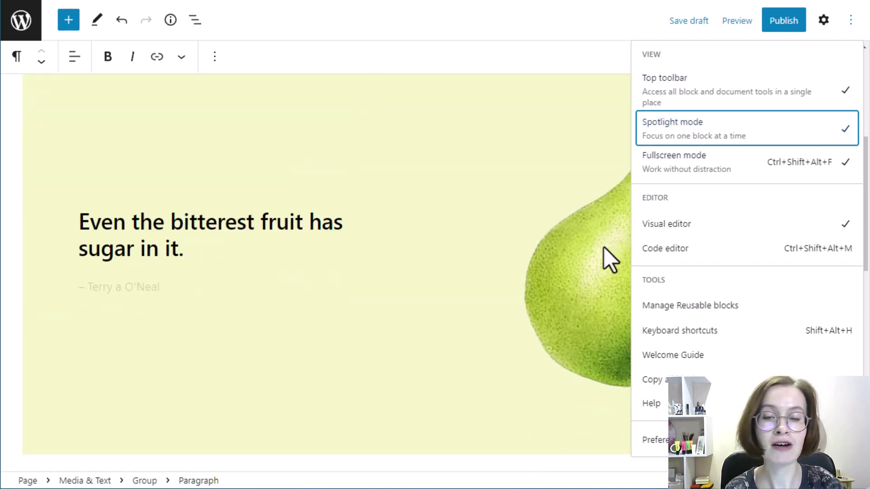
{"action": "left_click", "coordinate": [743, 184]}
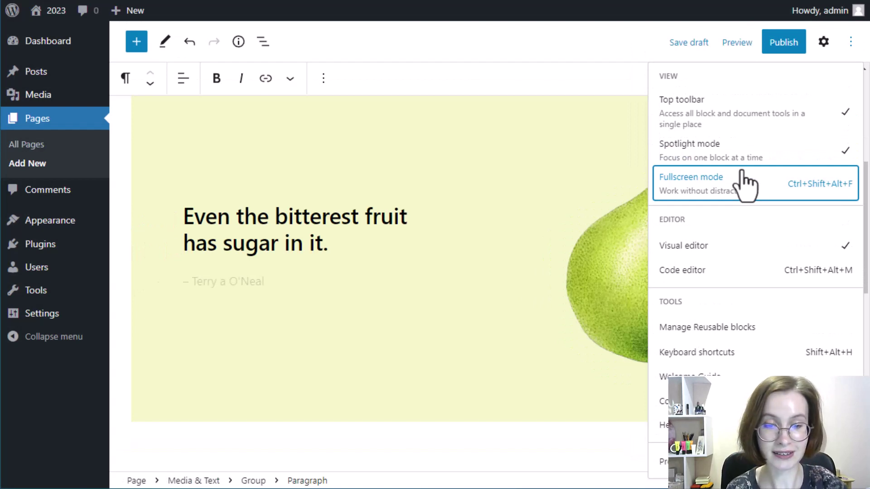
{"action": "left_click", "coordinate": [784, 195]}
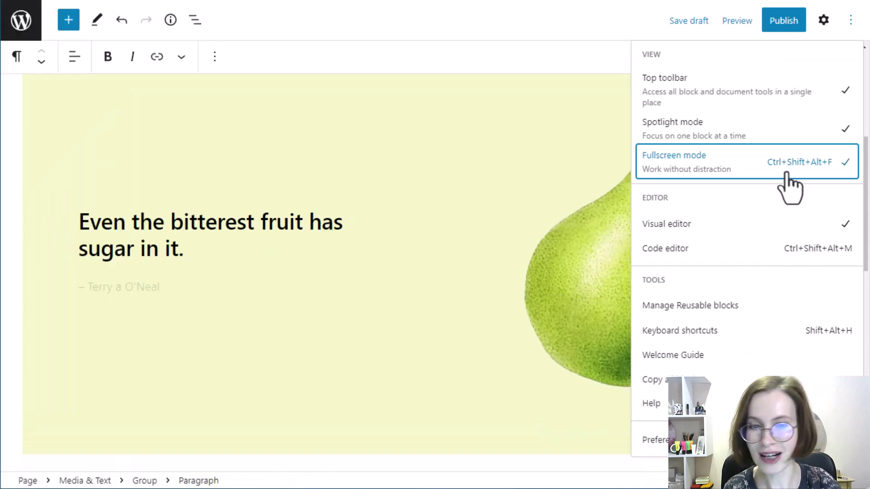
- Switch off Spotlight mode and Top toolbar so block tools float above the paragraph
{"action": "left_click", "coordinate": [787, 129]}
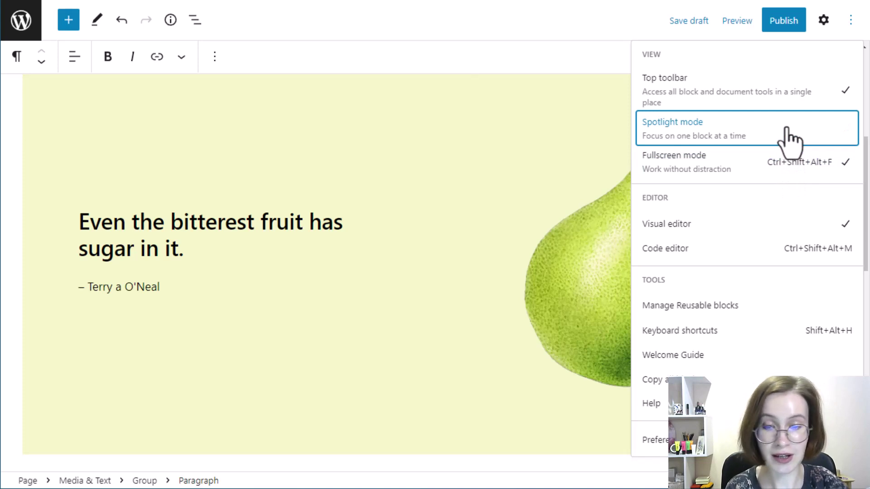
{"action": "left_click", "coordinate": [788, 94]}
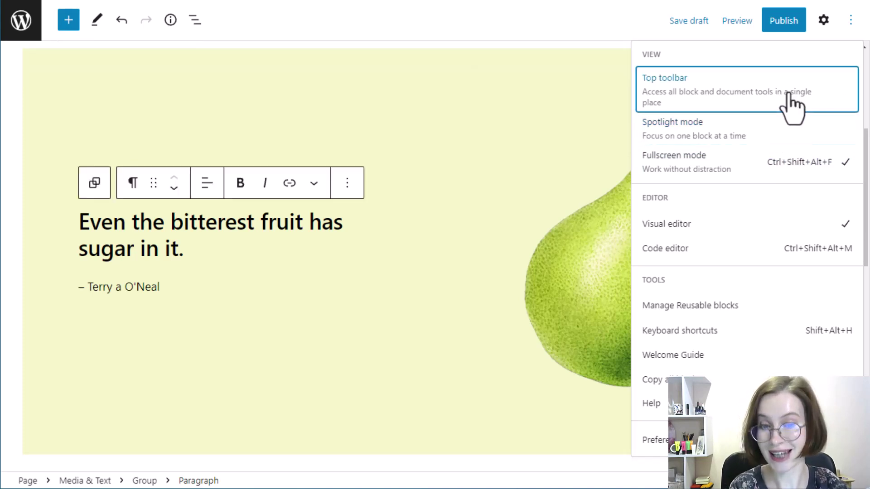
{"action": "left_click", "coordinate": [673, 233]}
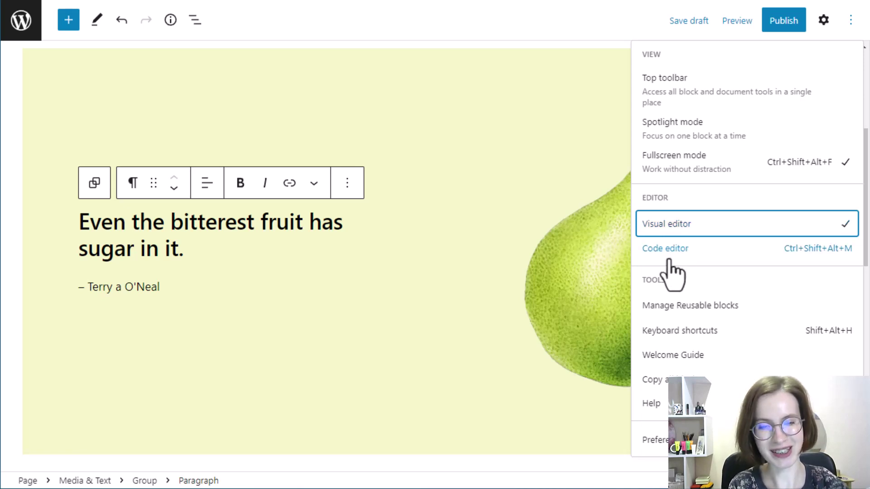
{"action": "left_click", "coordinate": [670, 259]}
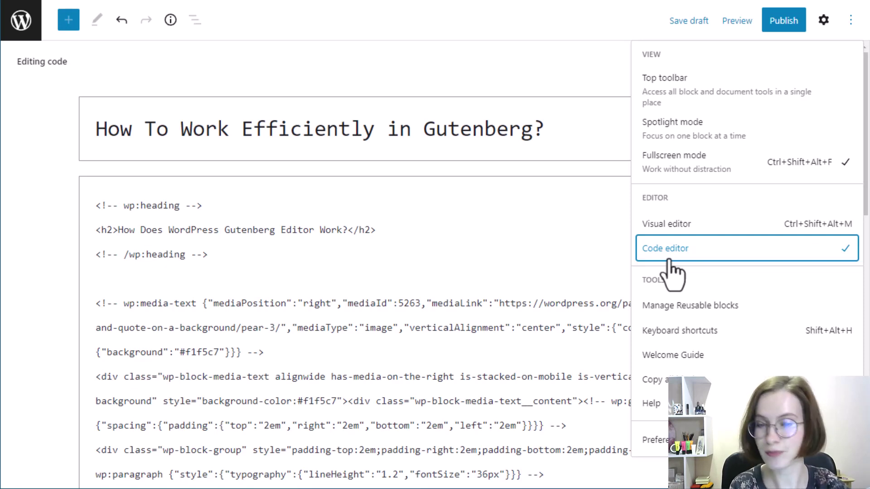
{"action": "left_click", "coordinate": [683, 224]}
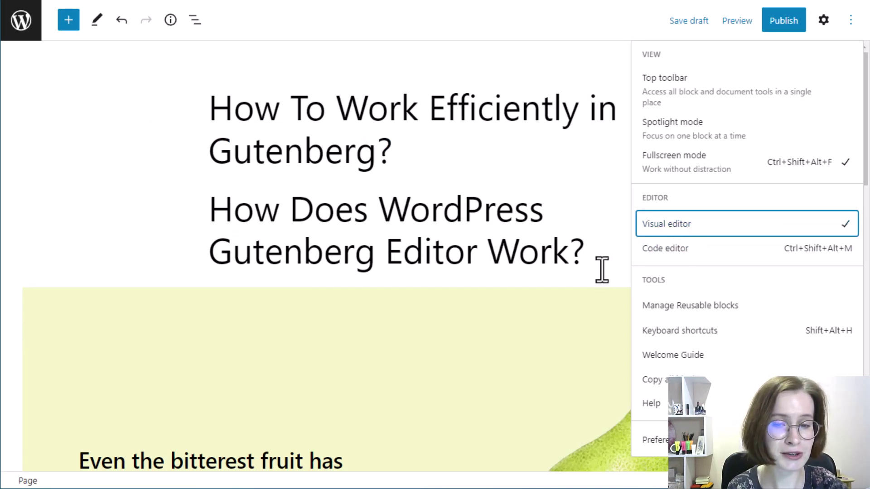
{"action": "scroll", "coordinate": [602, 270], "scroll_direction": "down", "scroll_amount": 6}
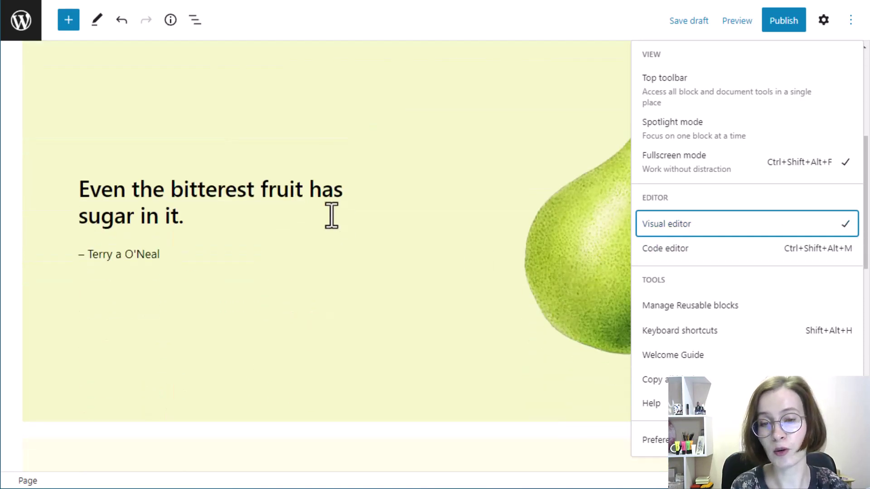
- Switch the quote paragraph to Edit as HTML, then back to Edit visually
{"action": "triple_click", "coordinate": [317, 204]}
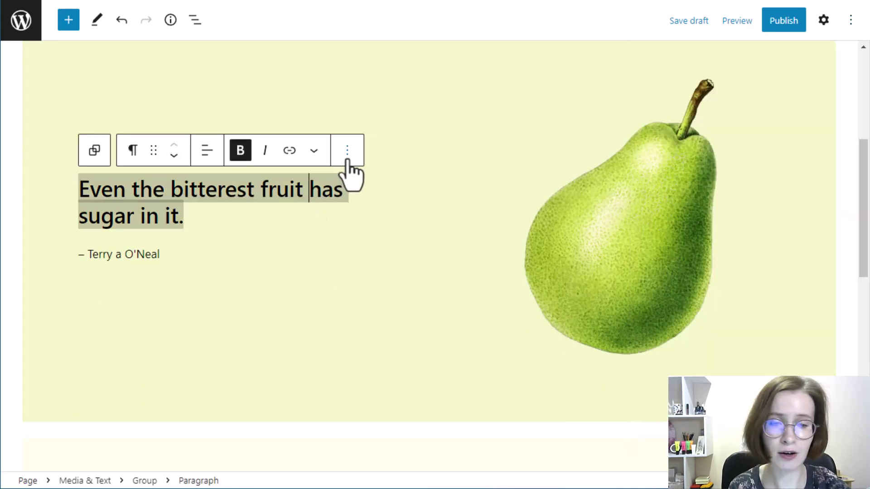
{"action": "left_click", "coordinate": [347, 151]}
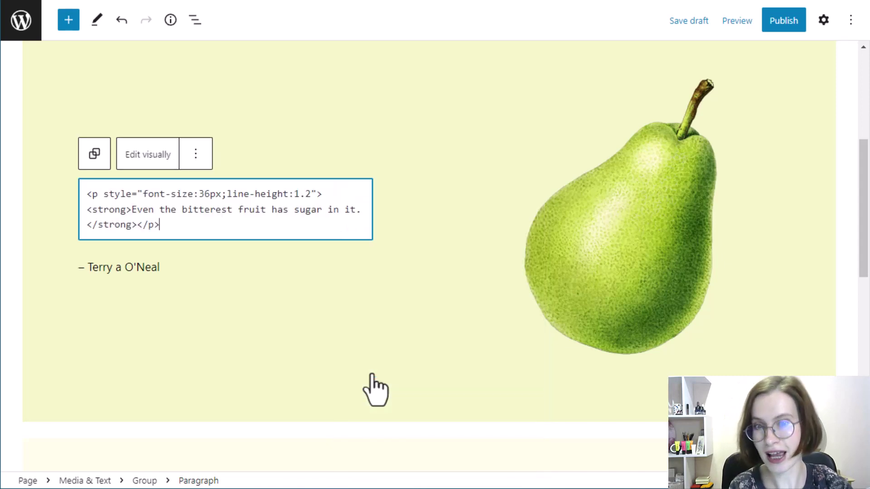
{"action": "left_click", "coordinate": [371, 375]}
{"action": "left_click", "coordinate": [158, 165]}
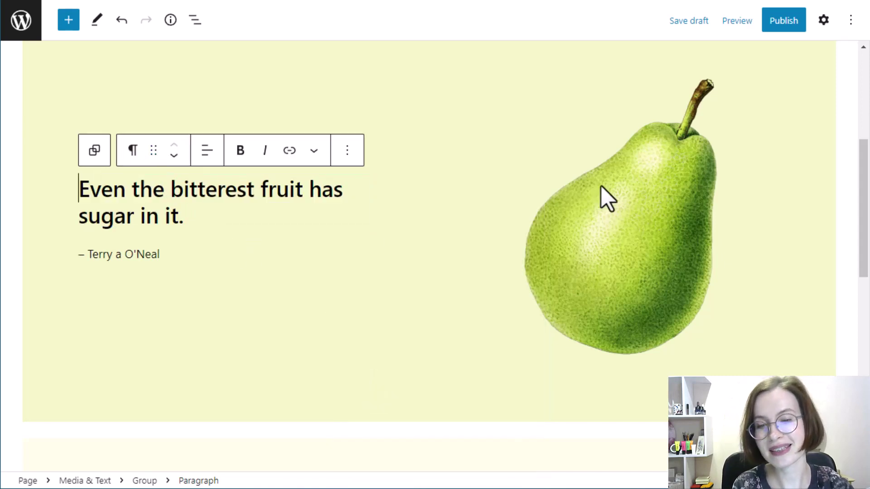
- Toggle the Settings sidebar off and on, then show the Page tab's Summary settings
{"action": "left_click", "coordinate": [823, 22]}
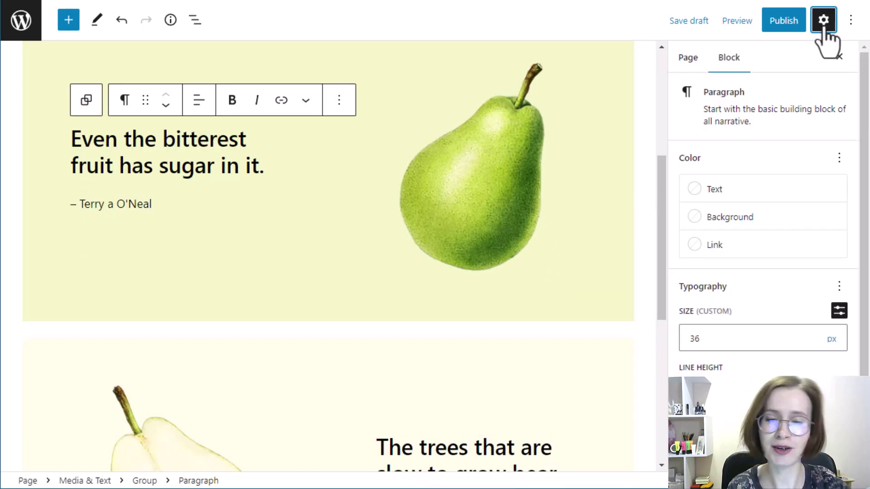
{"action": "left_click", "coordinate": [823, 22]}
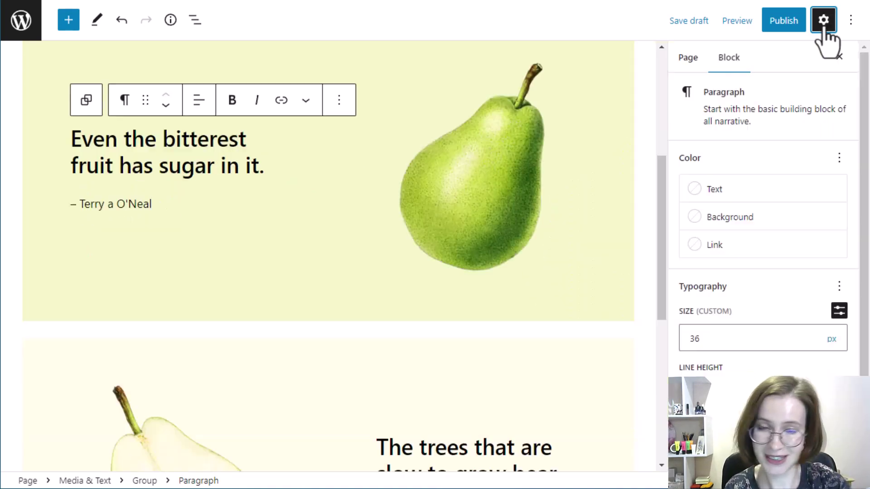
{"action": "left_click", "coordinate": [824, 22]}
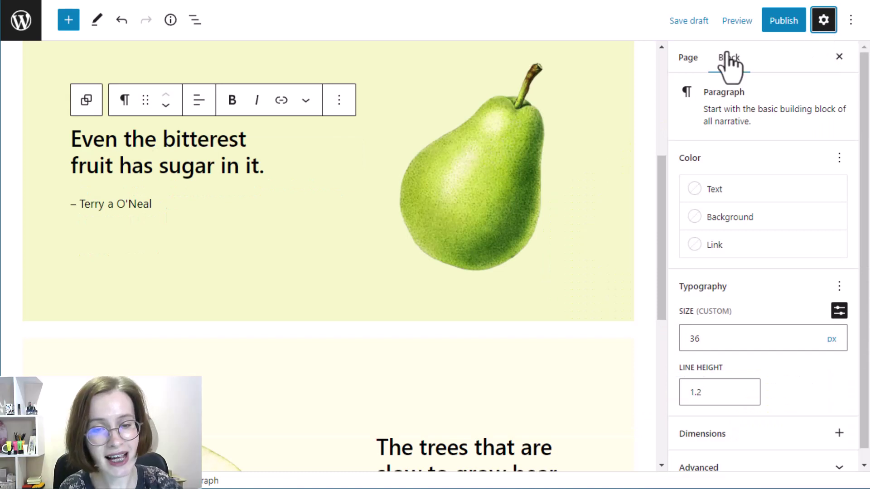
{"action": "left_click", "coordinate": [687, 59]}
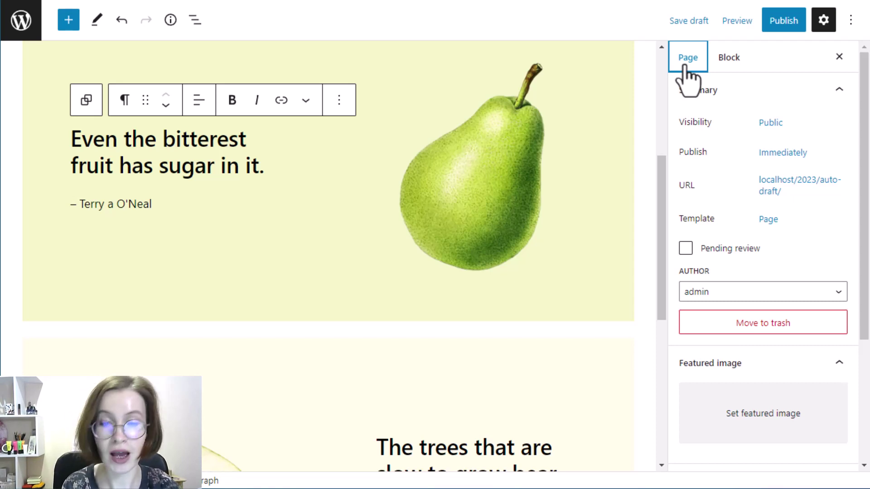
- Switch from the Block tab back to the Page tab and open Visibility: Public, Private, Password protected
{"action": "left_click", "coordinate": [728, 67]}
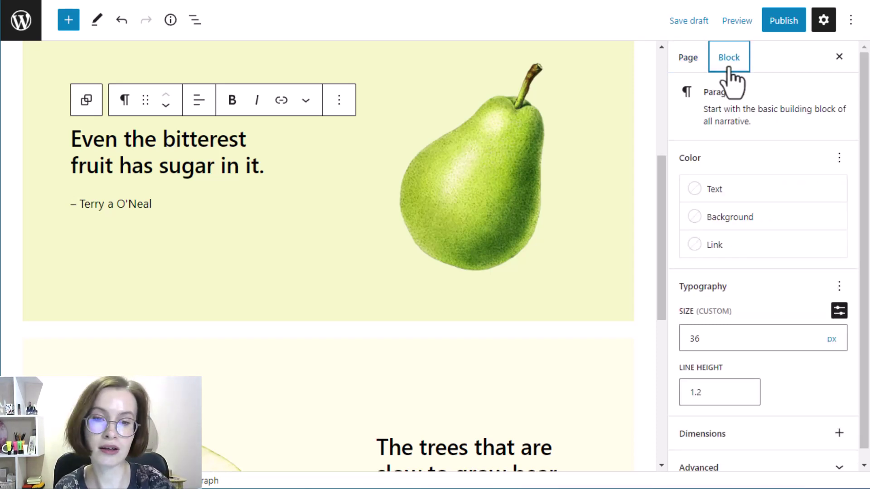
{"action": "left_click", "coordinate": [689, 67]}
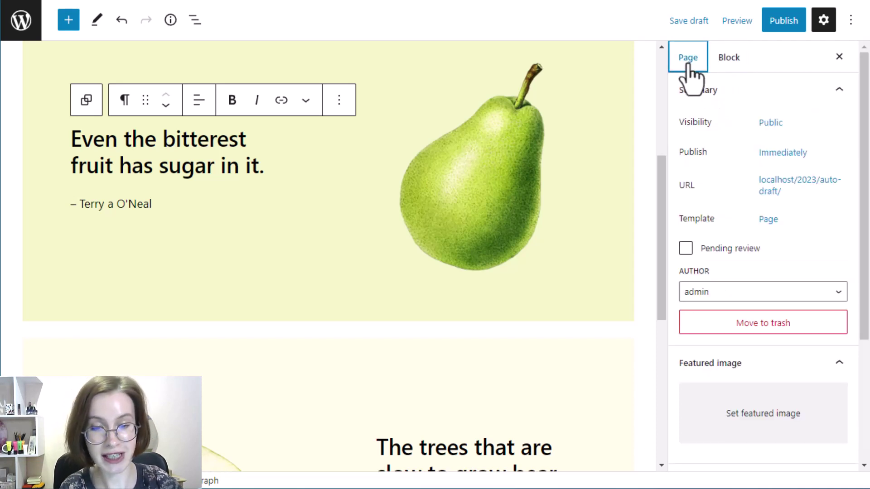
{"action": "left_click", "coordinate": [778, 132]}
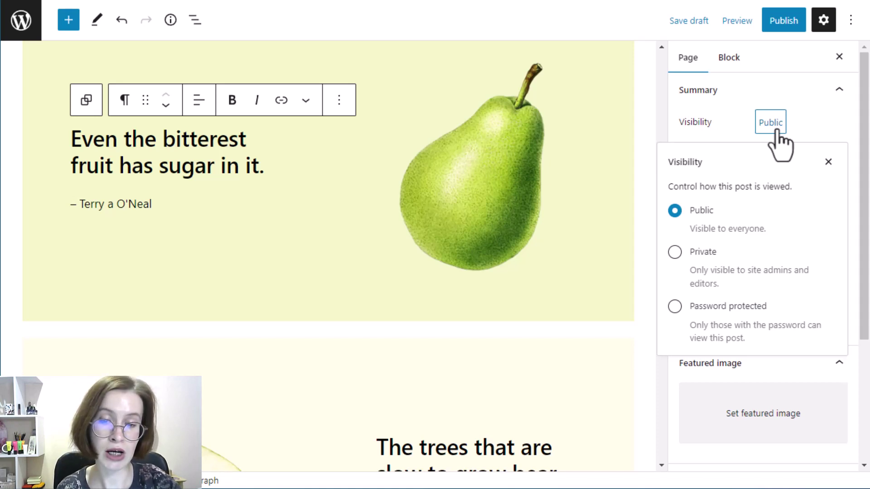
- Close Visibility, check the Immediately publish time and the permalink slug how-to-work-efficiently-in-gutenberg
{"action": "left_click", "coordinate": [828, 162]}
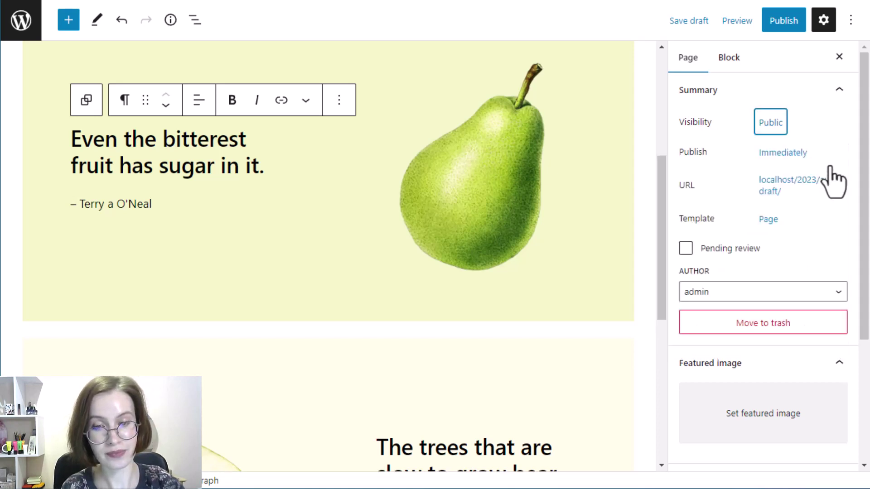
{"action": "left_click", "coordinate": [800, 159]}
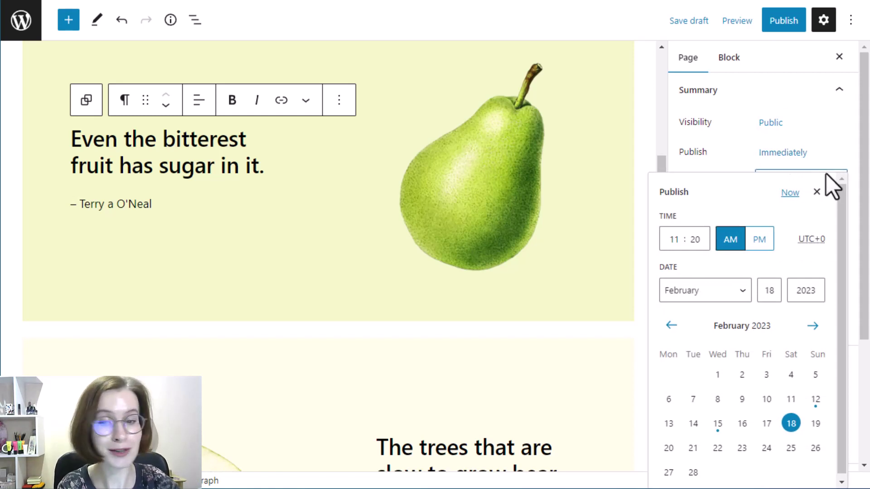
{"action": "left_click", "coordinate": [817, 192]}
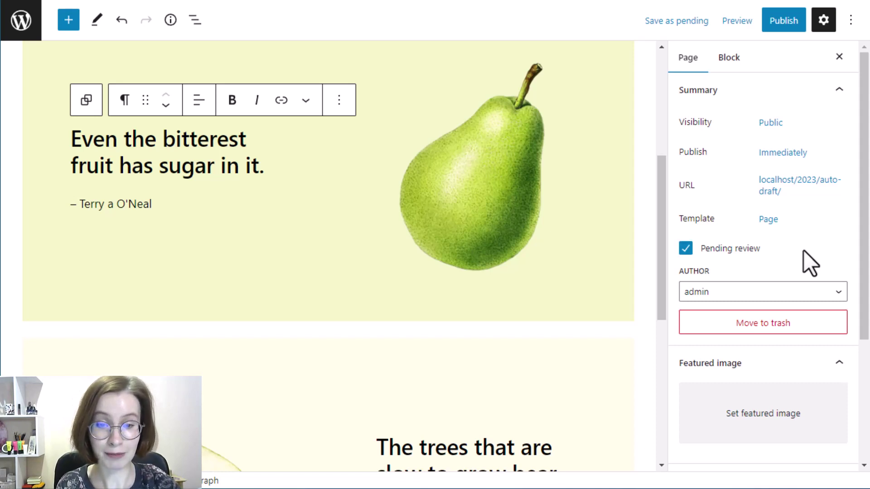
{"action": "left_click", "coordinate": [811, 191]}
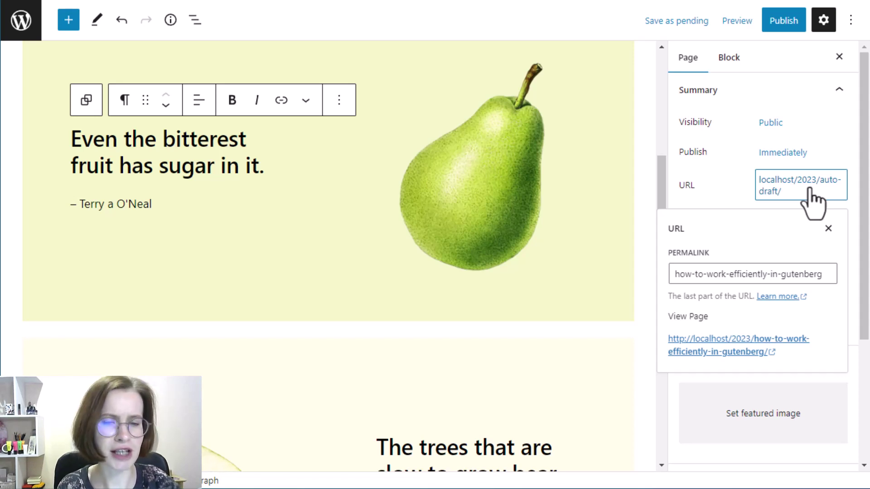
{"action": "left_click", "coordinate": [829, 229]}
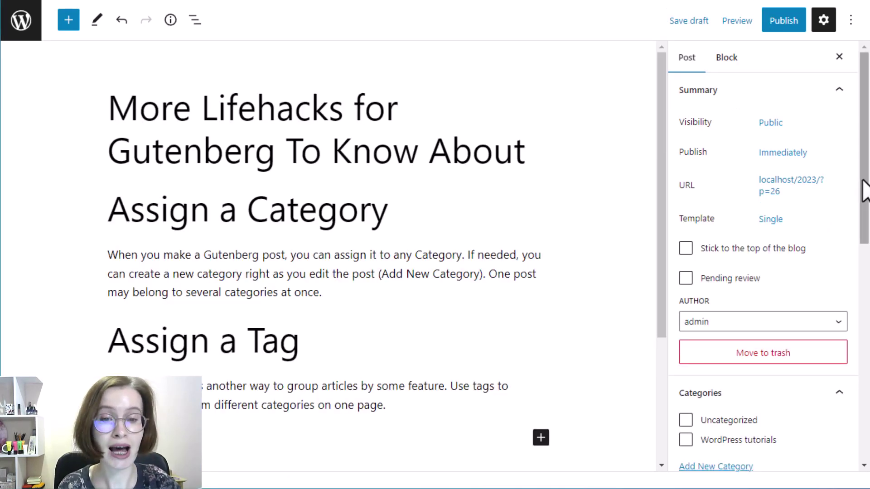
{"action": "left_click_drag", "start_coordinate": [864, 190], "coordinate": [859, 323]}
{"action": "left_click", "coordinate": [711, 171]}
{"action": "left_click", "coordinate": [733, 208]}
{"action": "type", "text": "Block"}
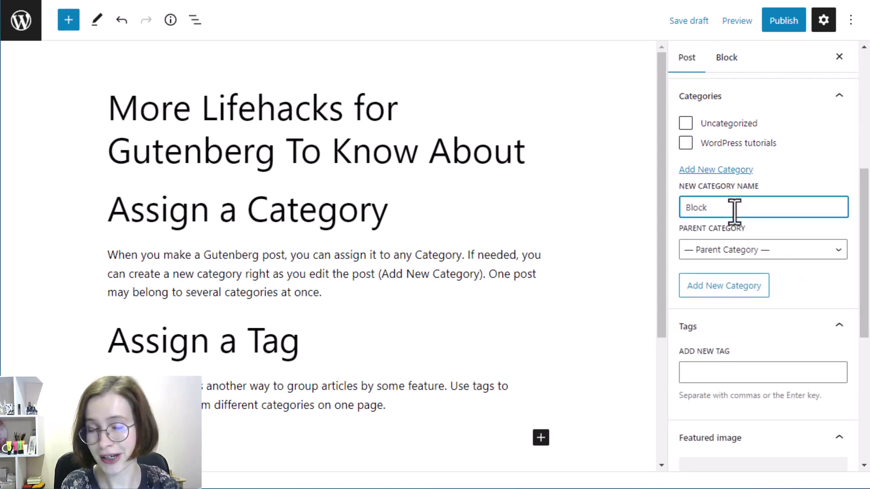
{"action": "type", "text": " editor"}
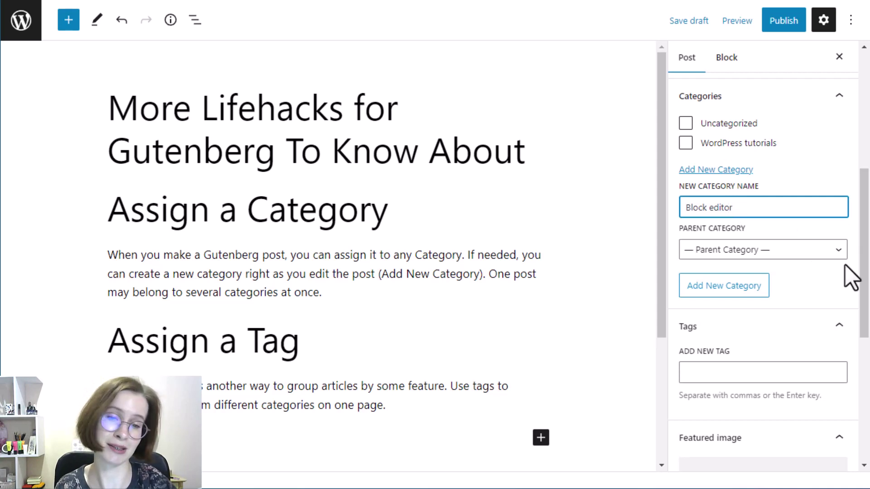
{"action": "left_click", "coordinate": [836, 279]}
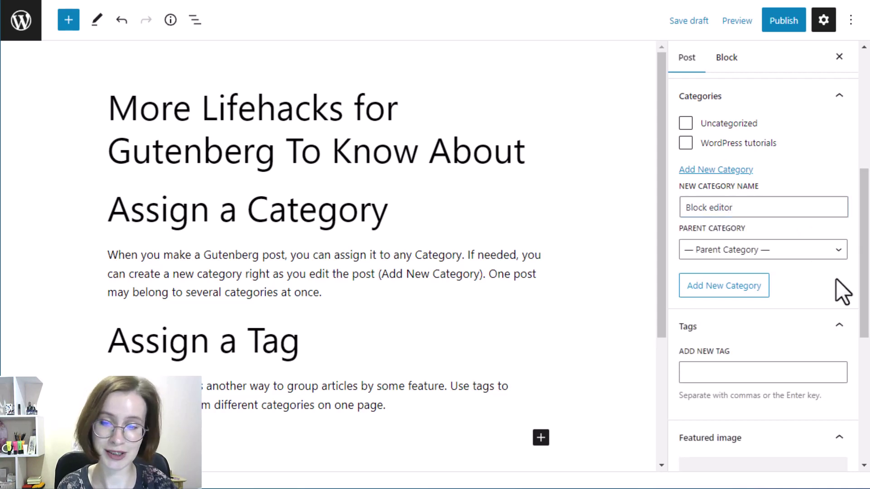
{"action": "left_click", "coordinate": [739, 296]}
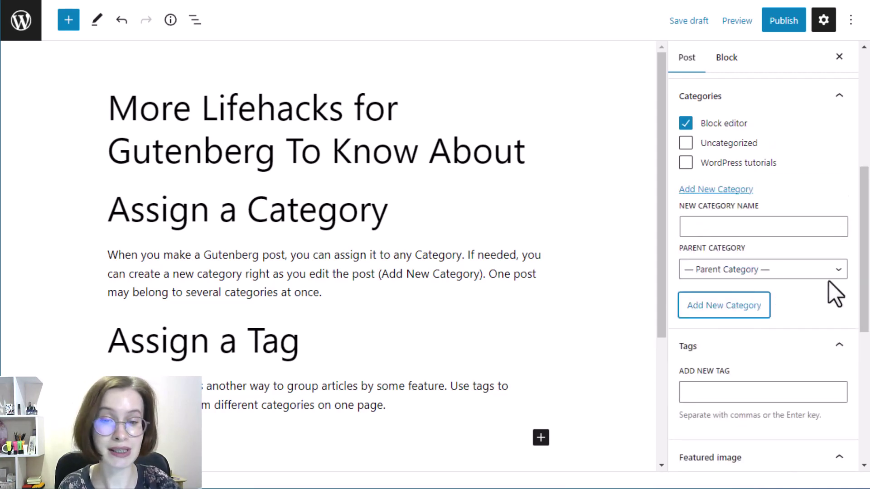
{"action": "left_click", "coordinate": [826, 295]}
{"action": "scroll", "coordinate": [832, 312], "scroll_direction": "down", "scroll_amount": 3}
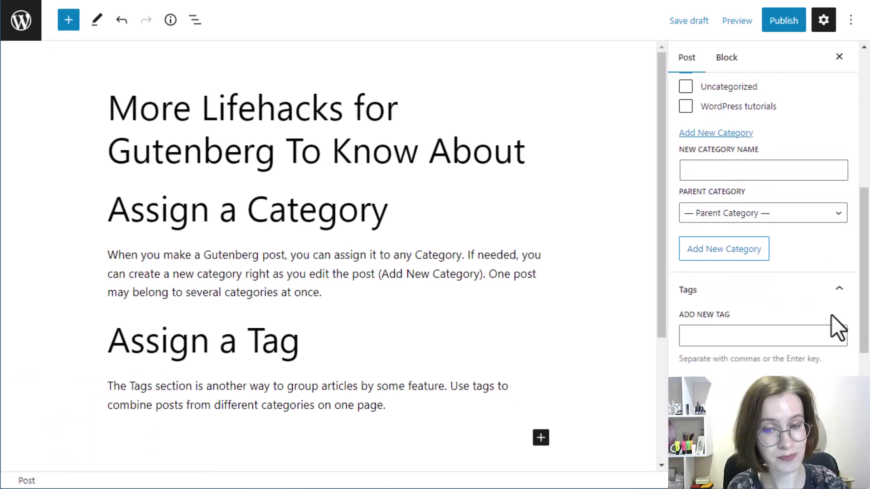
{"action": "scroll", "coordinate": [833, 316], "scroll_direction": "down", "scroll_amount": 2}
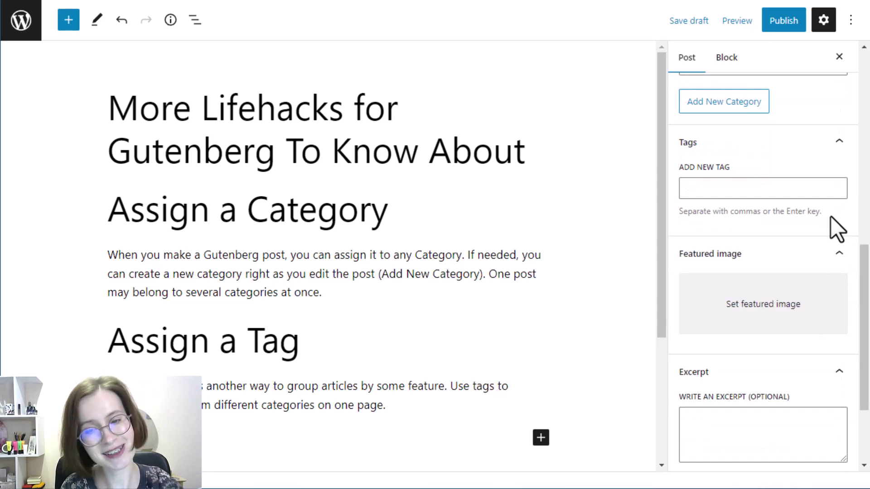
- Add the tags Gutenberg (from the suggestion list) and WordPress to the post
{"action": "left_click", "coordinate": [783, 189]}
{"action": "type", "text": "G"}
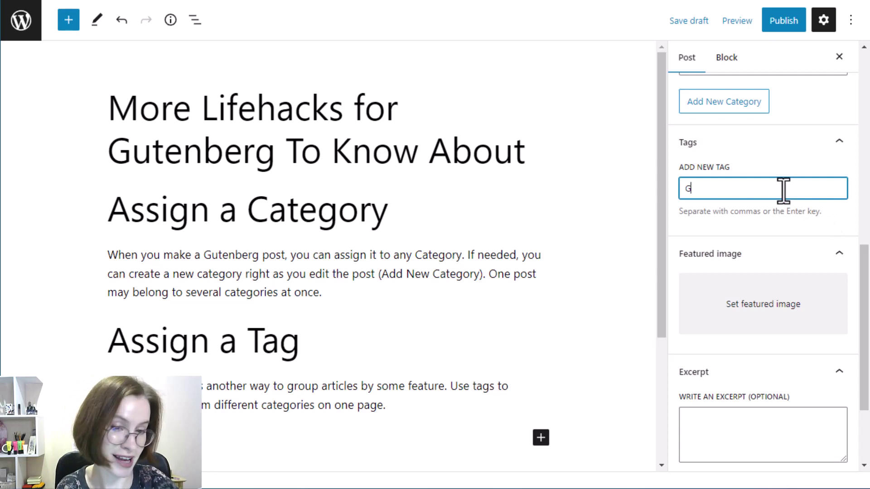
{"action": "type", "text": "u"}
{"action": "left_click", "coordinate": [710, 211]}
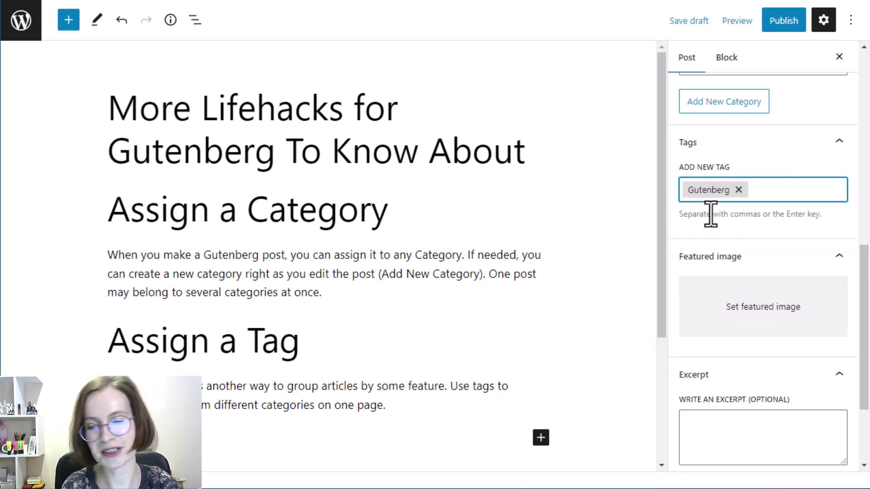
{"action": "type", "text": "W"}
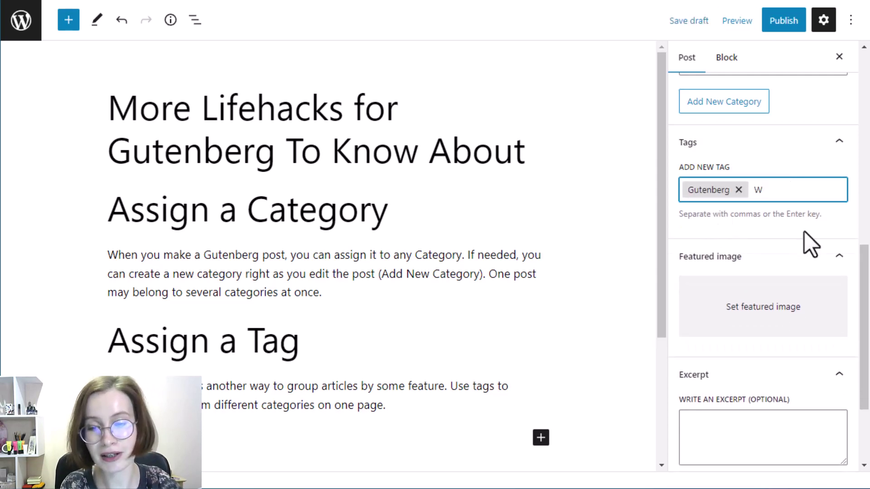
{"action": "type", "text": "ord"}
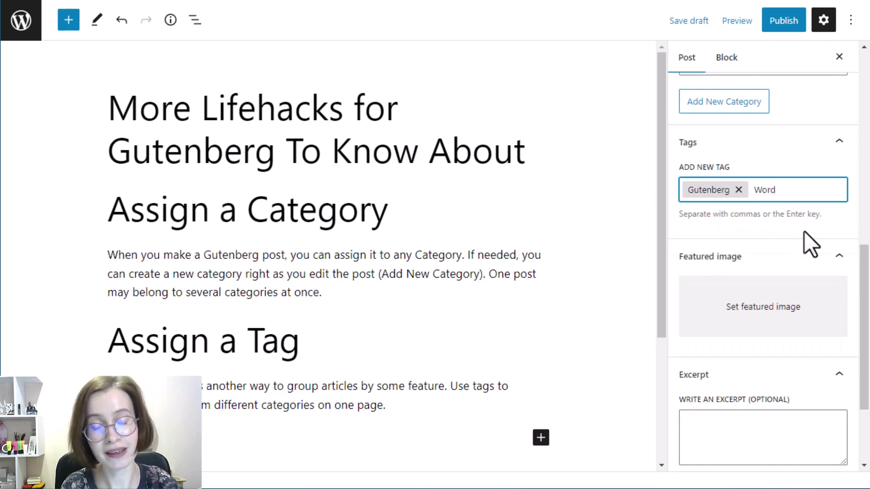
{"action": "type", "text": "Press"}
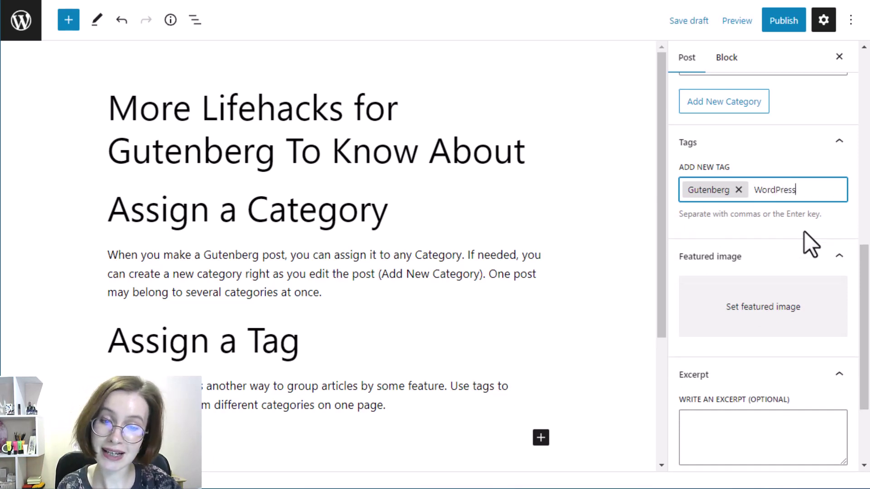
{"action": "key", "text": "Return"}
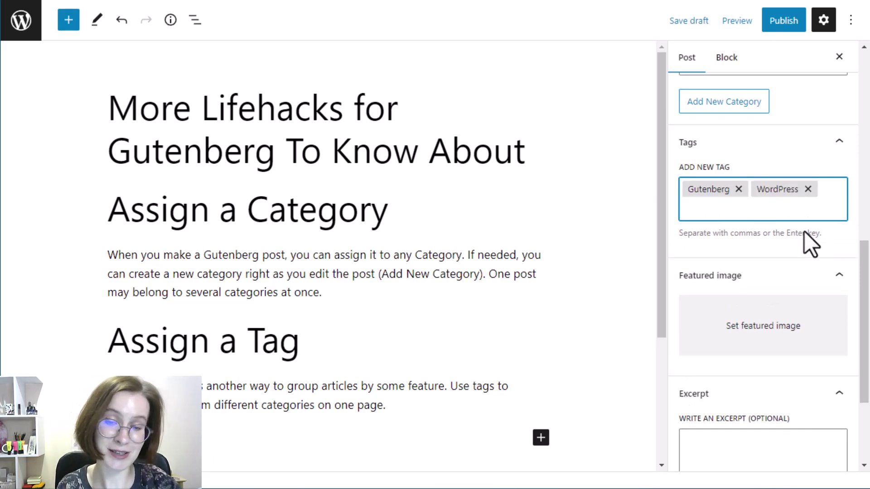
{"action": "scroll", "coordinate": [842, 241], "scroll_direction": "down", "scroll_amount": 3}
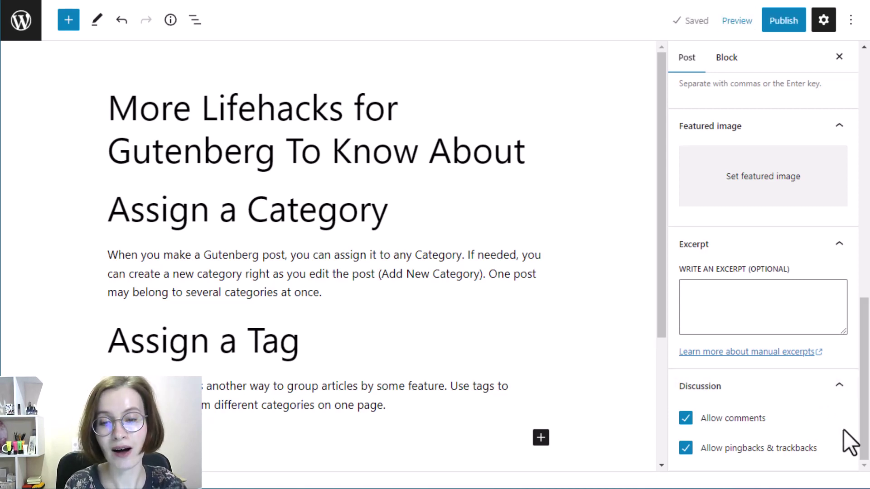
- Uncheck Allow pingbacks & trackbacks in the Discussion panel, leaving comments allowed
{"action": "left_click", "coordinate": [685, 448]}
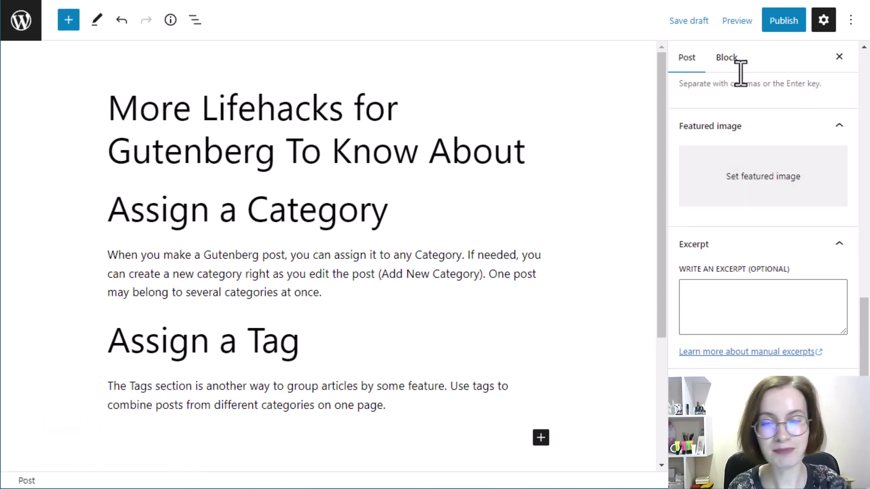
- Save the post as a draft and preview it in a new browser tab
{"action": "left_click", "coordinate": [688, 32]}
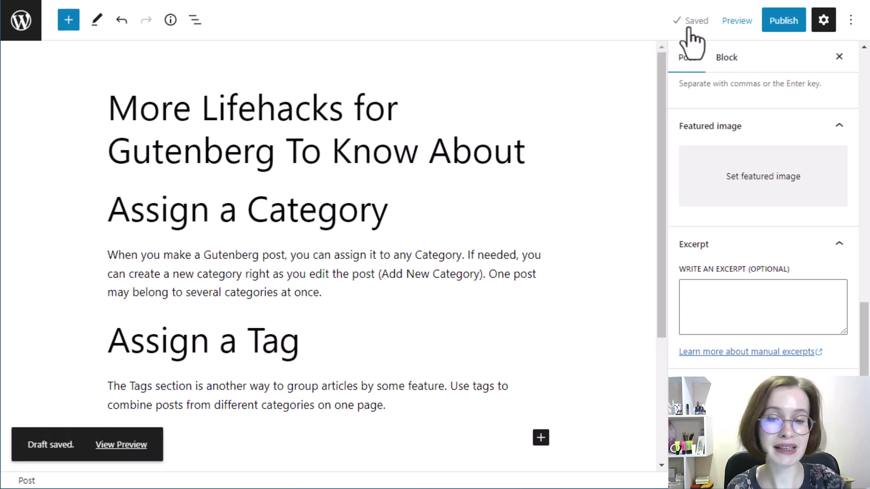
{"action": "left_click", "coordinate": [735, 31]}
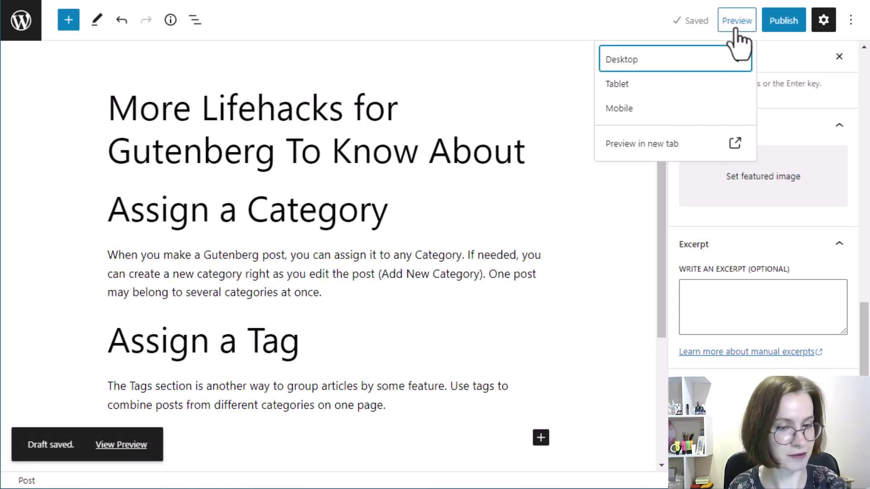
{"action": "left_click", "coordinate": [666, 149]}
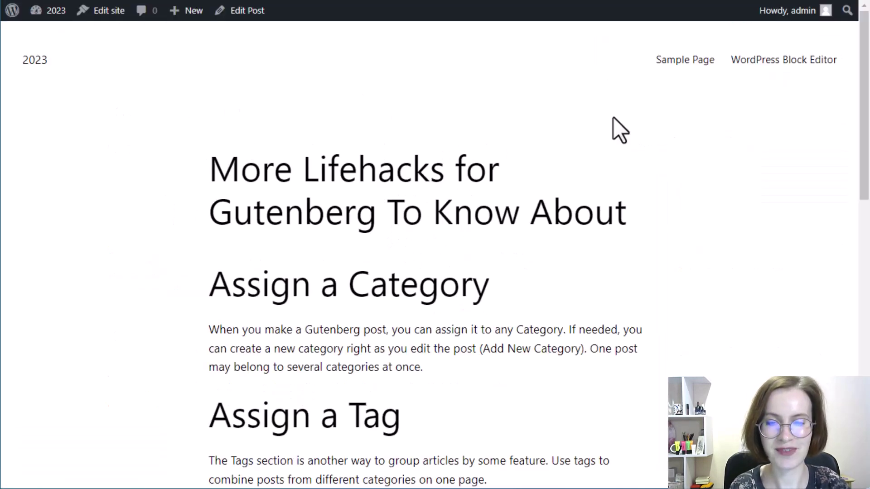
{"action": "key", "text": "ctrl+w"}
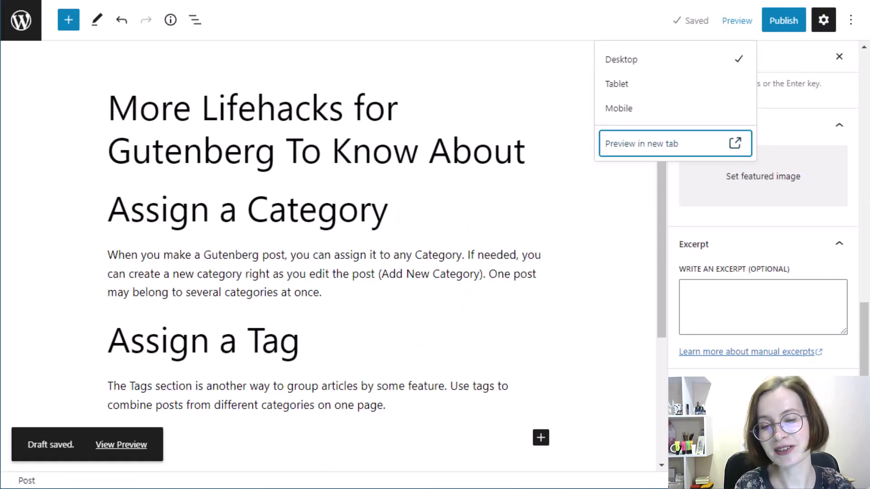
{"action": "left_click", "coordinate": [795, 56]}
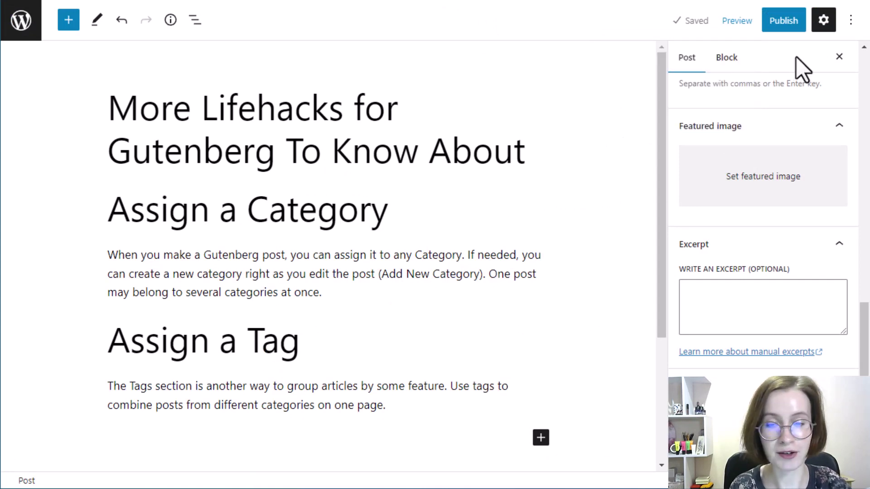
- Publish 'More Lifehacks for Gutenberg To Know About' and dismiss the published summary
{"action": "left_click", "coordinate": [783, 28]}
{"action": "left_click", "coordinate": [740, 25]}
{"action": "left_click", "coordinate": [846, 20]}
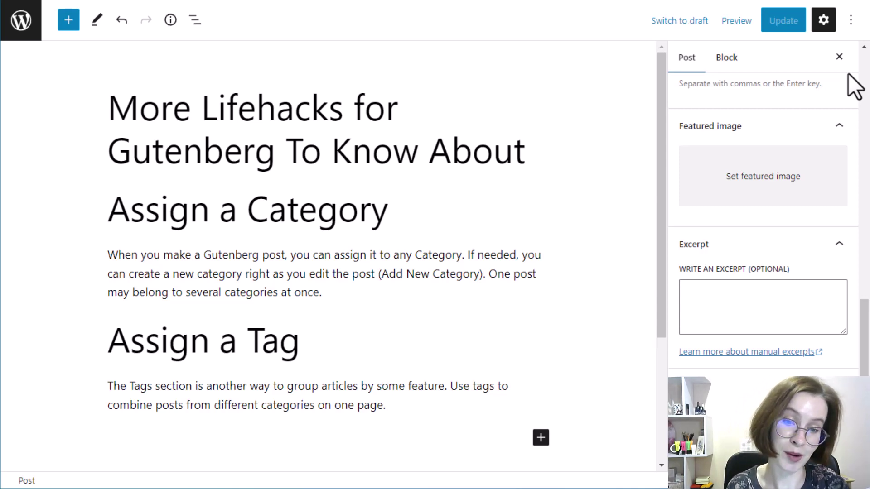
- Add a 'Customize' heading block, update the post, and open its revision history
{"action": "left_click", "coordinate": [541, 438]}
{"action": "left_click", "coordinate": [651, 285]}
{"action": "type", "text": "Customize"}
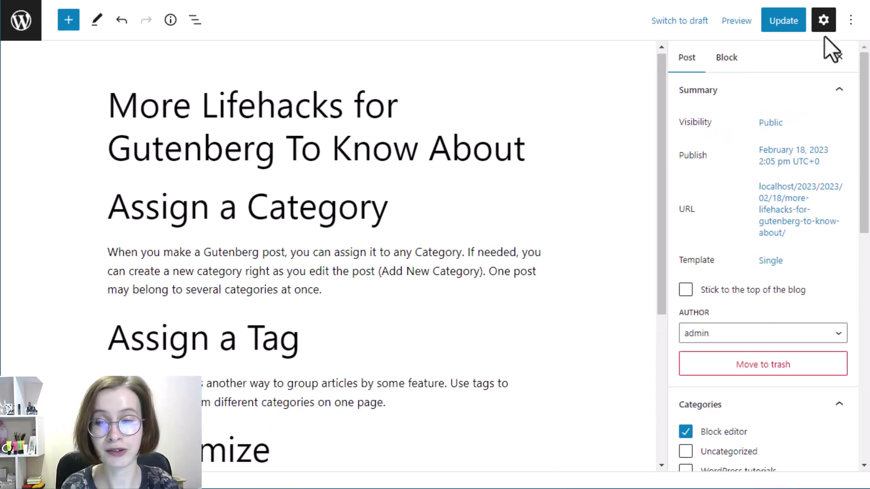
{"action": "left_click", "coordinate": [783, 30]}
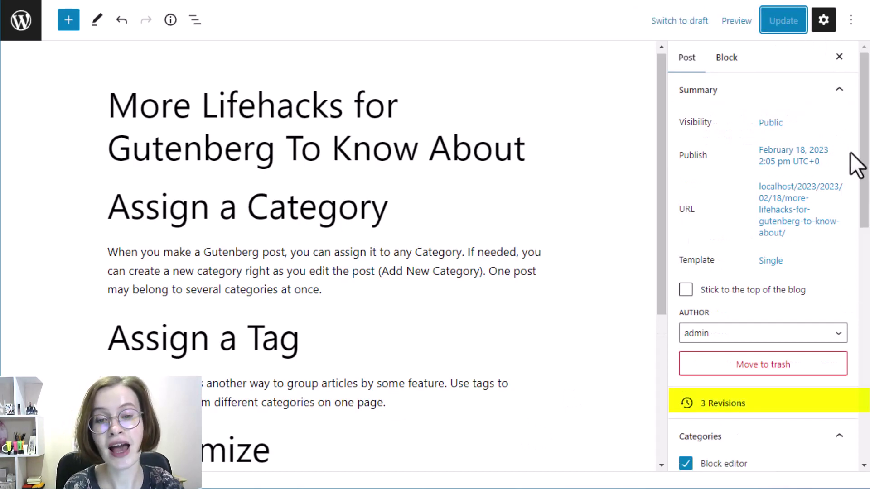
{"action": "left_click", "coordinate": [736, 405]}
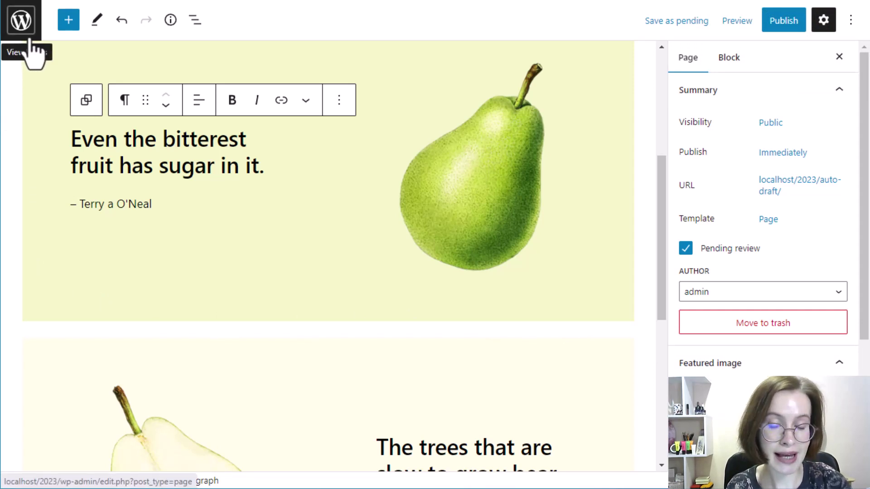
- Stay in the editor instead of leaving, and save the pear-quote page as pending review
{"action": "left_click", "coordinate": [24, 37]}
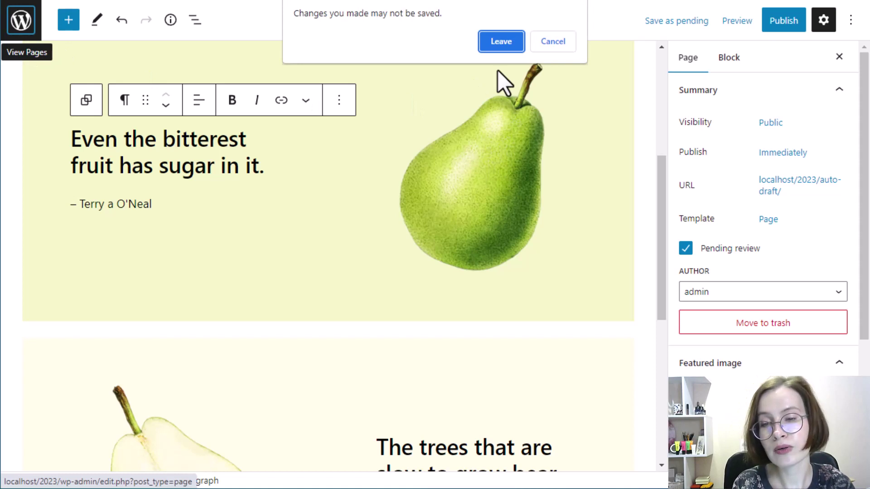
{"action": "left_click", "coordinate": [556, 46]}
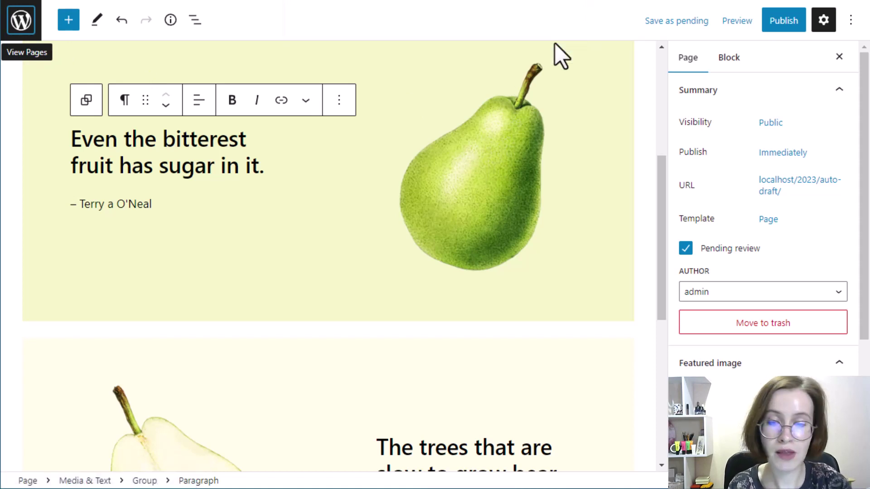
{"action": "left_click", "coordinate": [682, 23]}
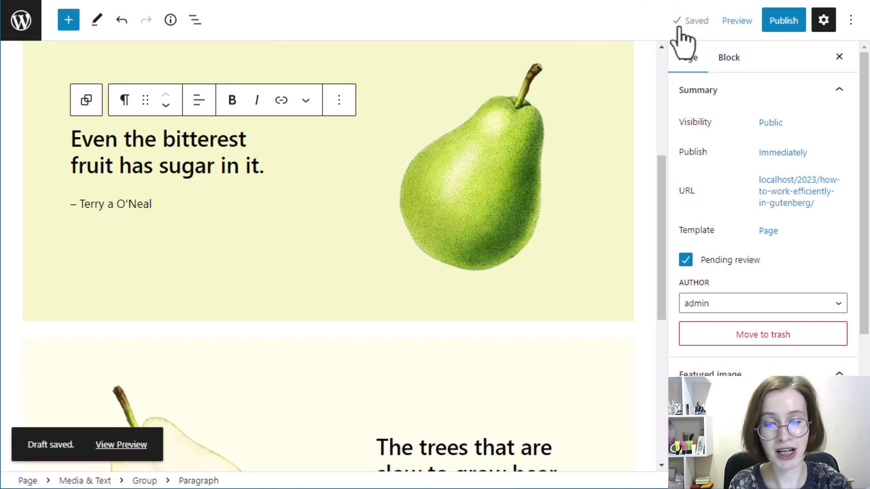
- Return from the editor to the Pages list, showing the page marked Pending
{"action": "left_click", "coordinate": [20, 36]}
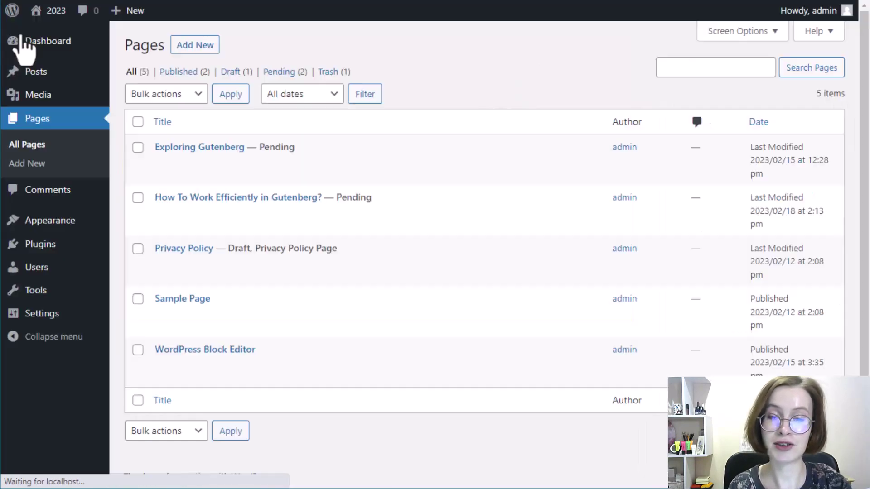